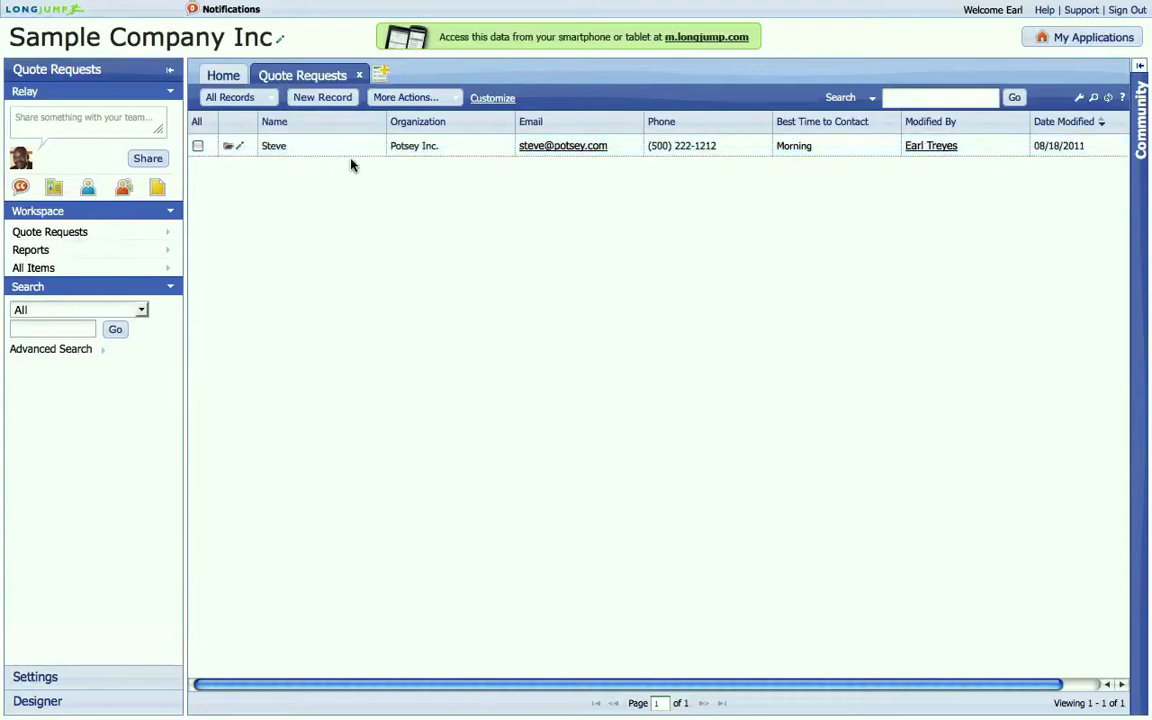
Start a new Quote Requests web form and add all remaining fields to Selected Fields
left_click(483, 102)
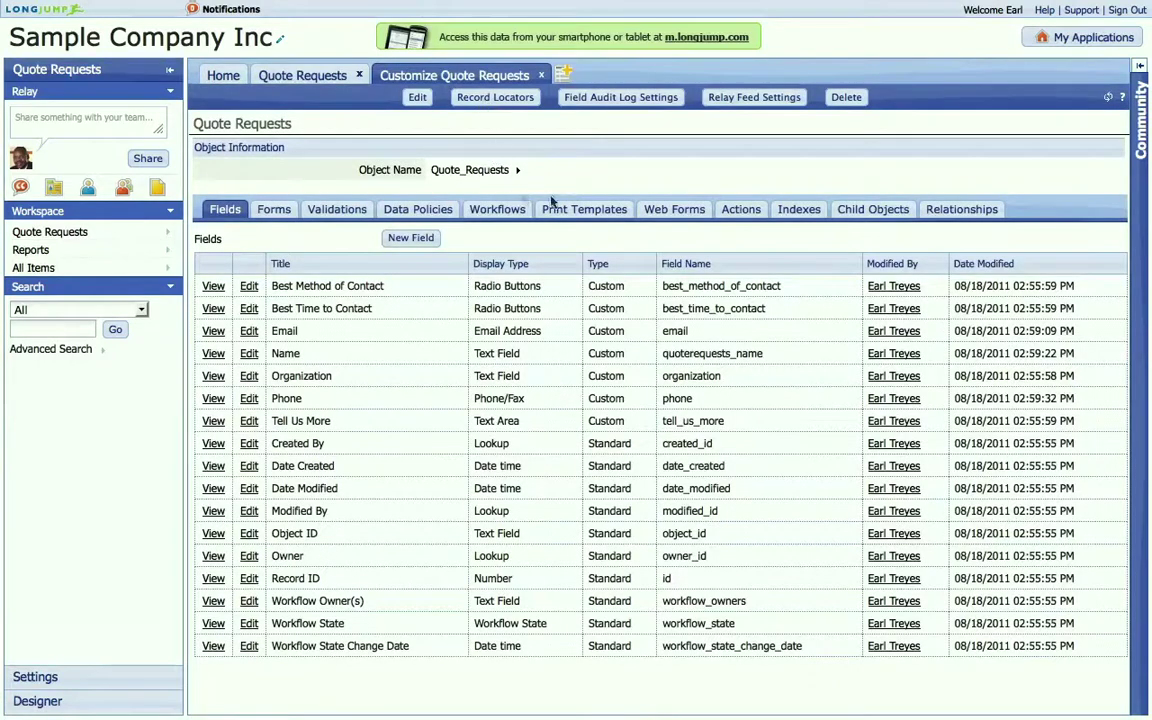
left_click(670, 211)
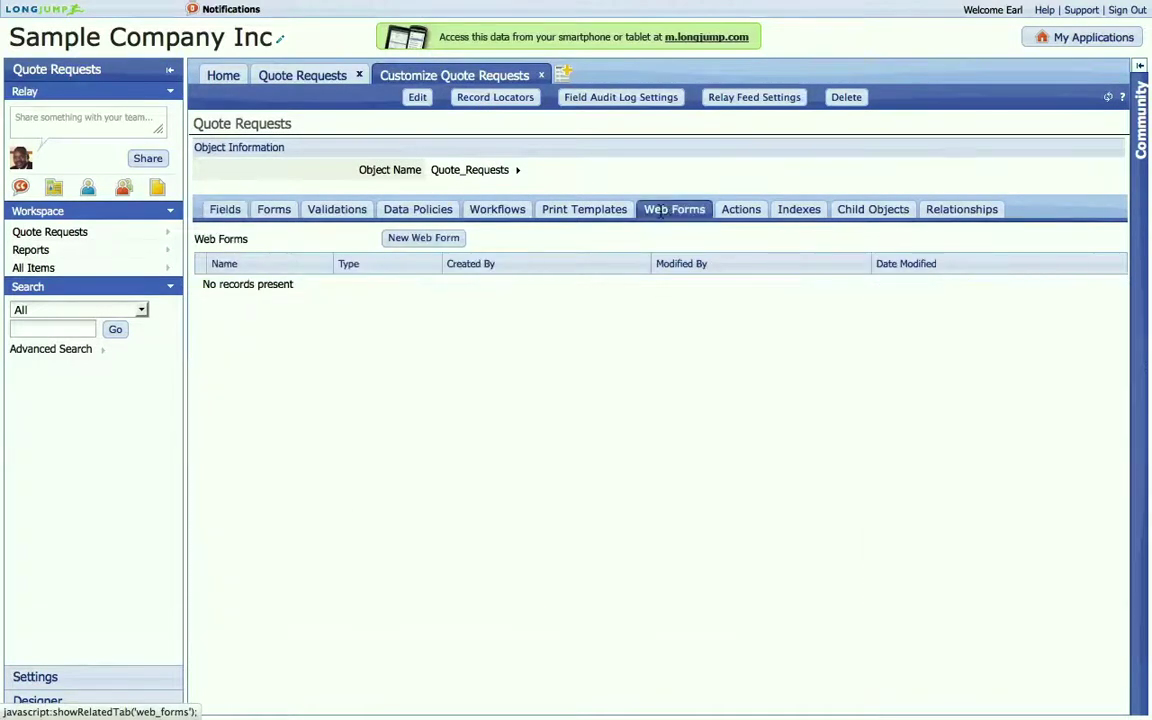
left_click(420, 237)
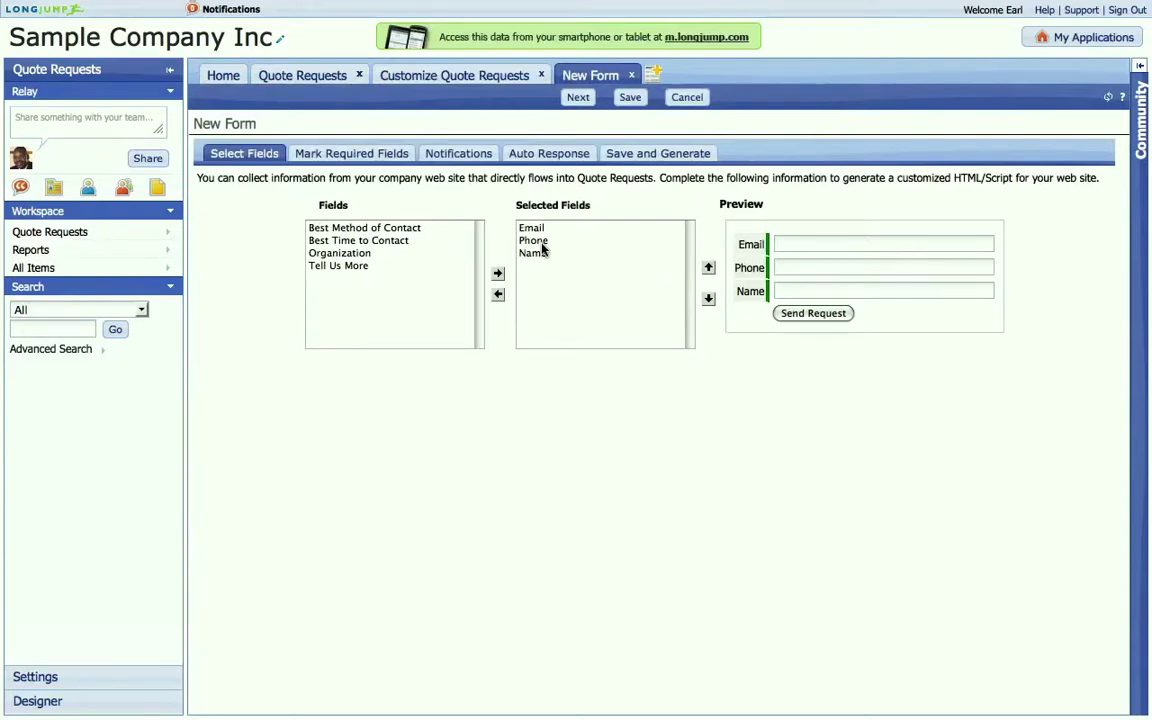
left_click_drag(428, 230, 425, 268)
left_click(498, 273)
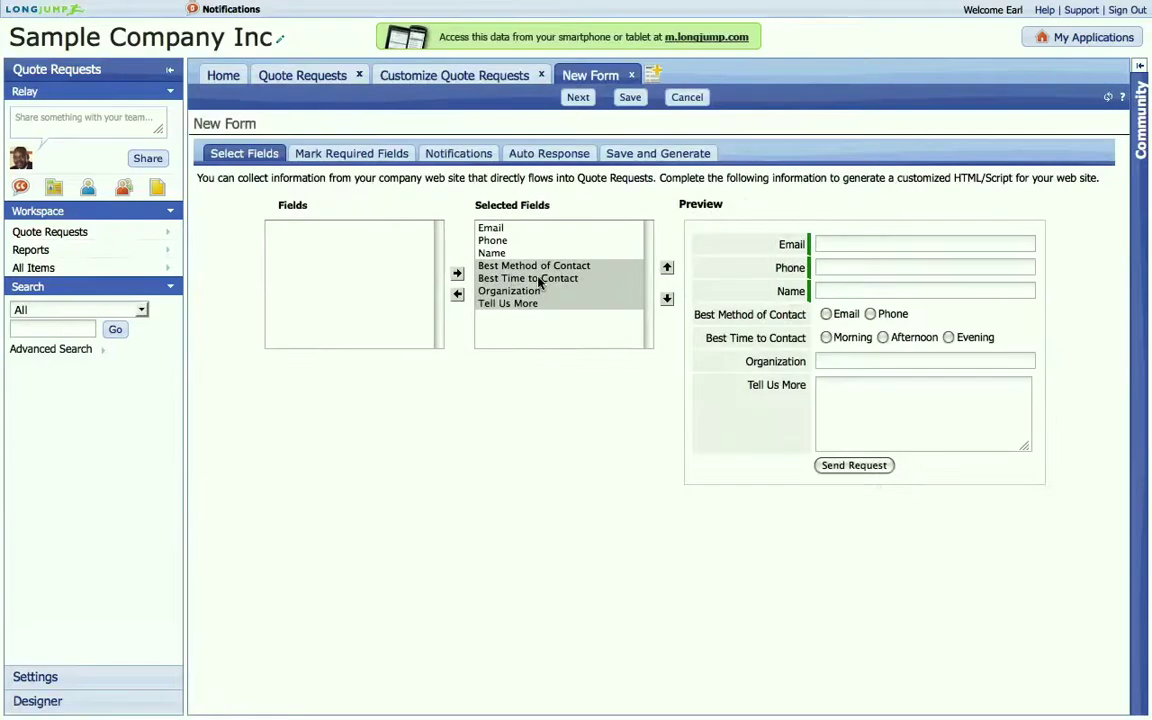
left_click(532, 278)
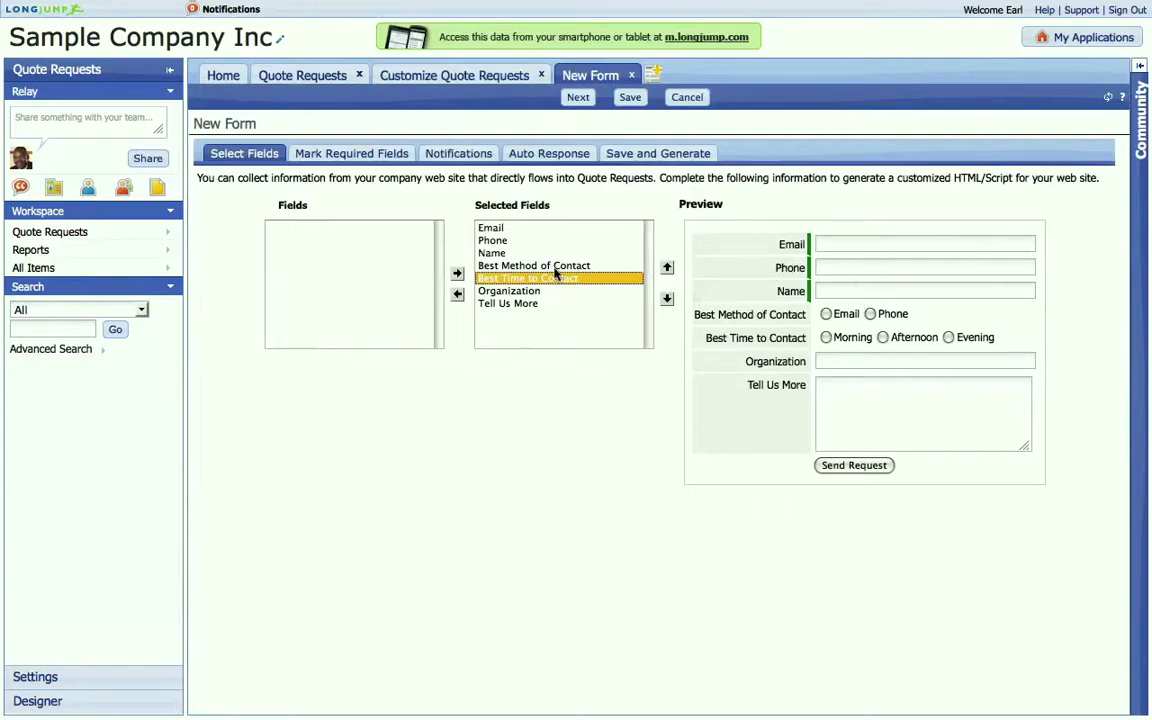
Reorder the fields so Name is first and Organization second
left_click(515, 253)
left_click(667, 268)
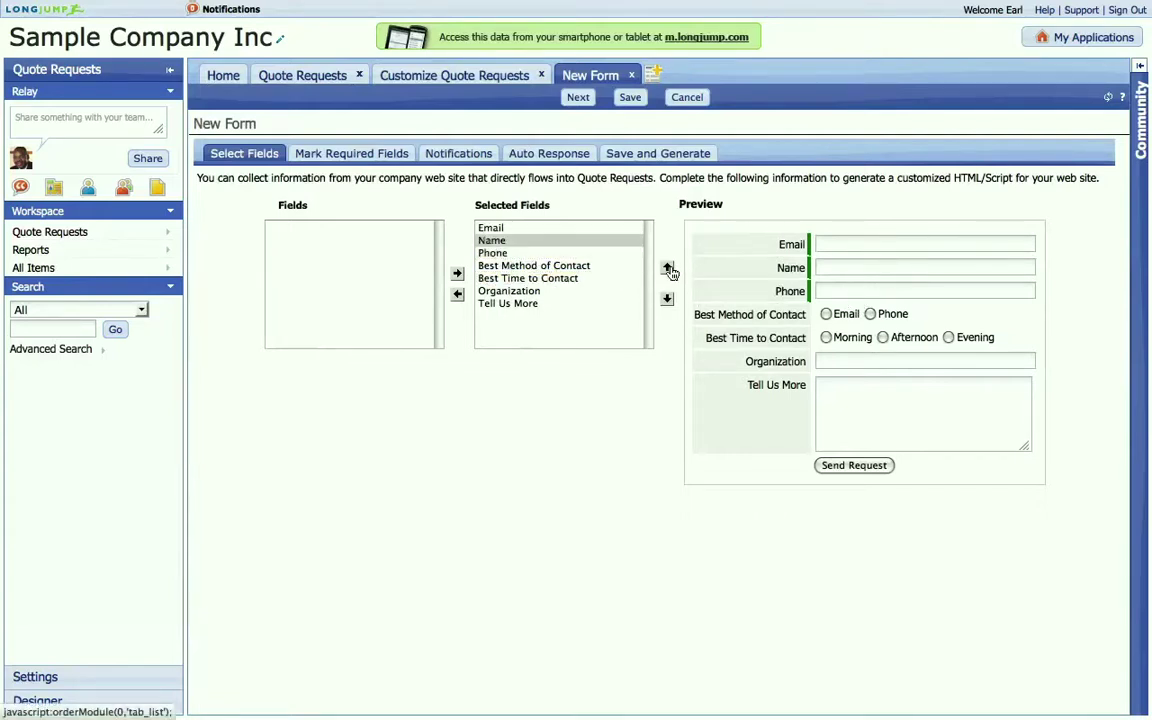
left_click(668, 269)
left_click(562, 291)
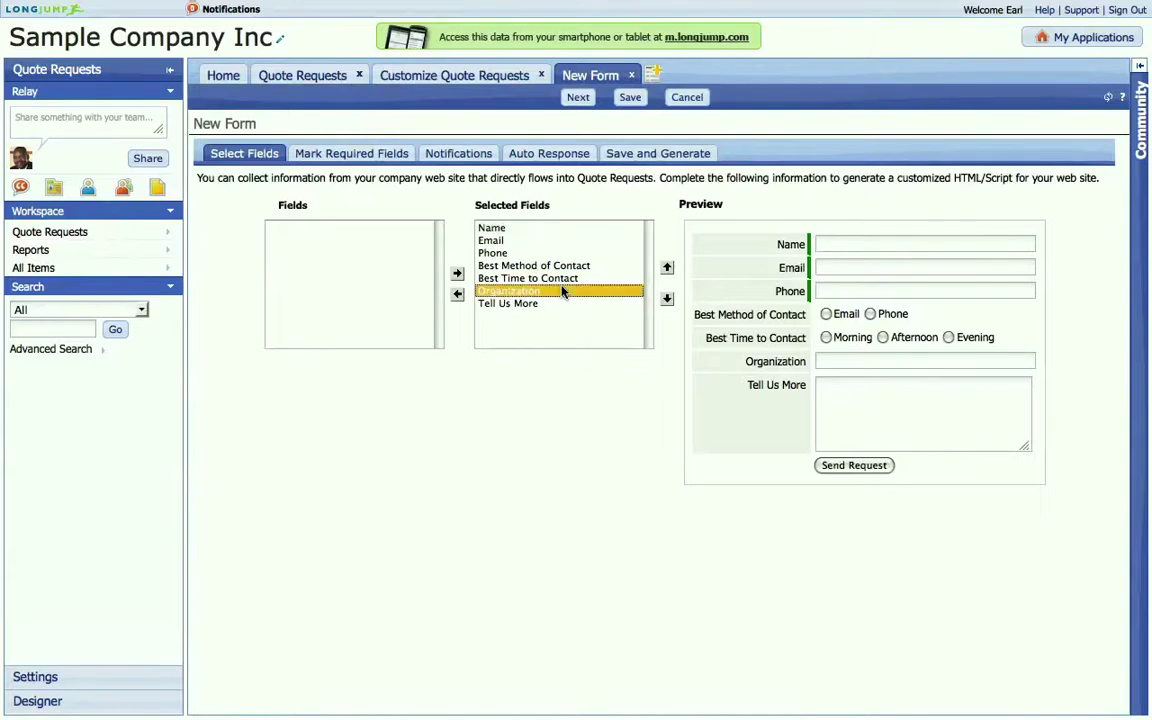
left_click(667, 268)
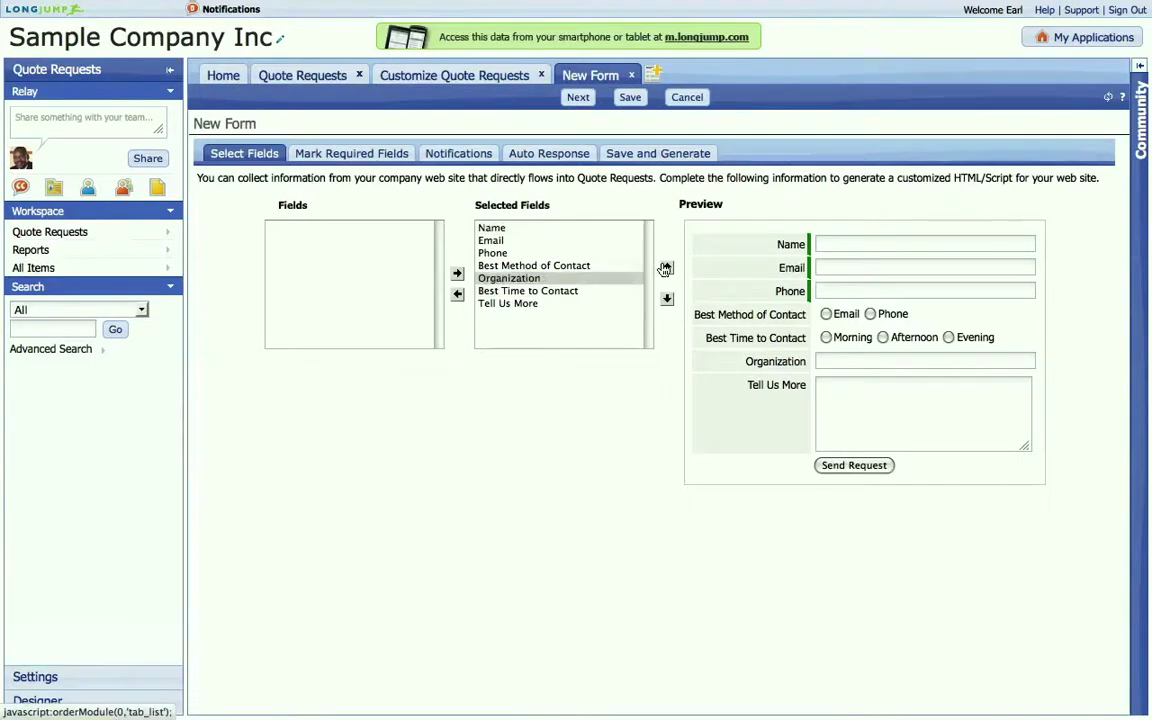
left_click(667, 268)
left_click(667, 268)
left_click(667, 268)
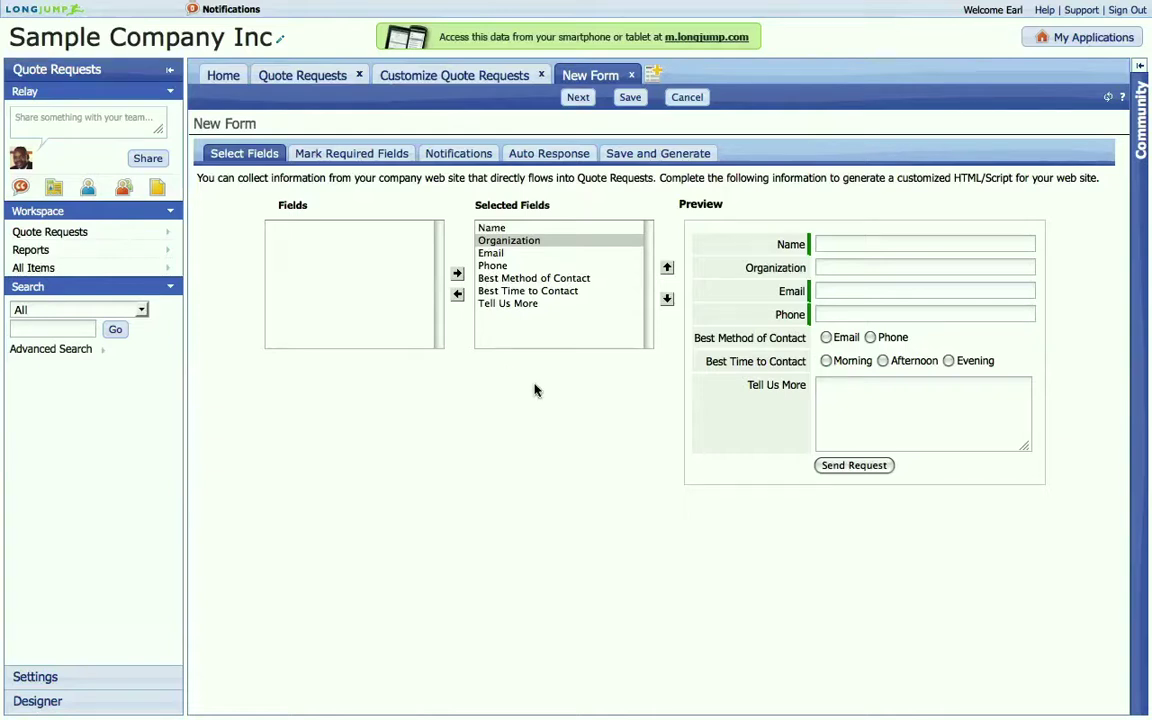
left_click(311, 157)
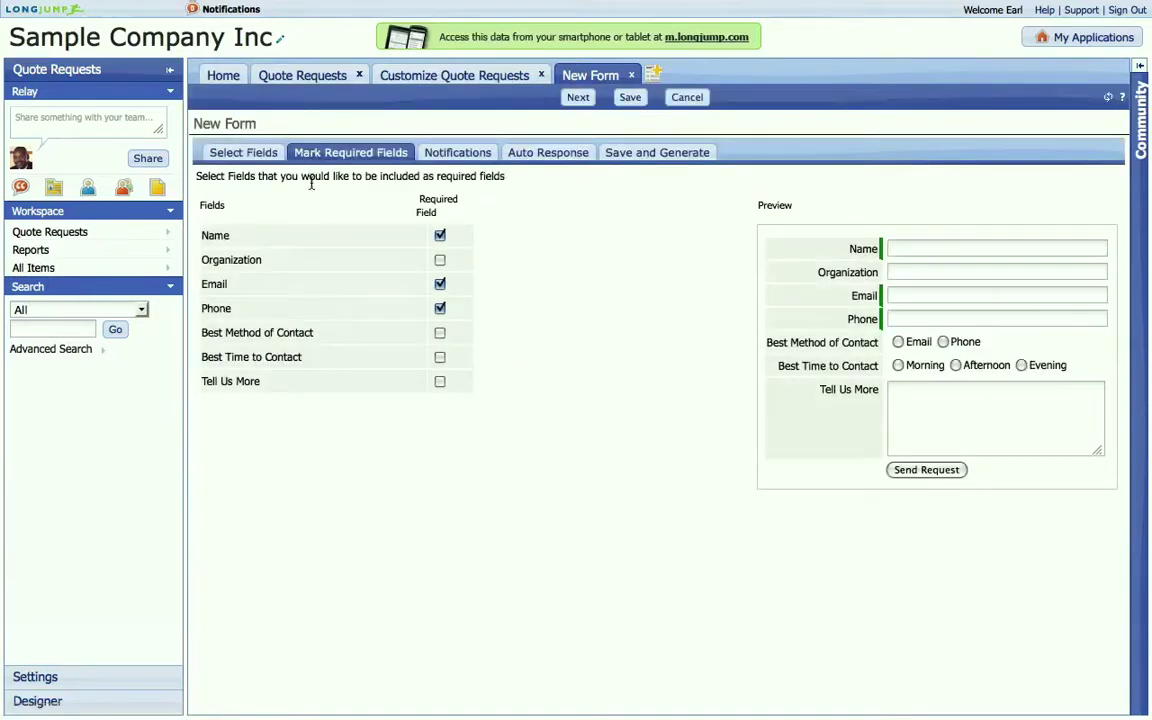
Tick Required Field for Organization and Tell Us More
left_click(439, 261)
left_click(439, 381)
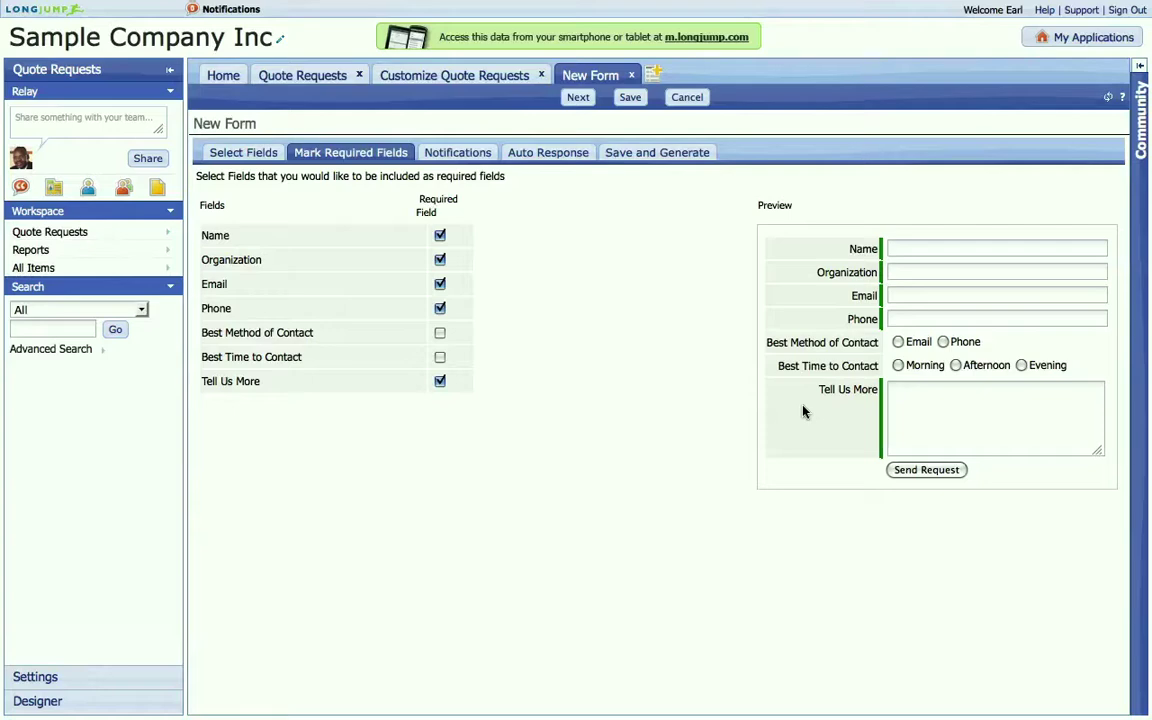
Set the notification email's Editor Type to HTML Editor
left_click(447, 158)
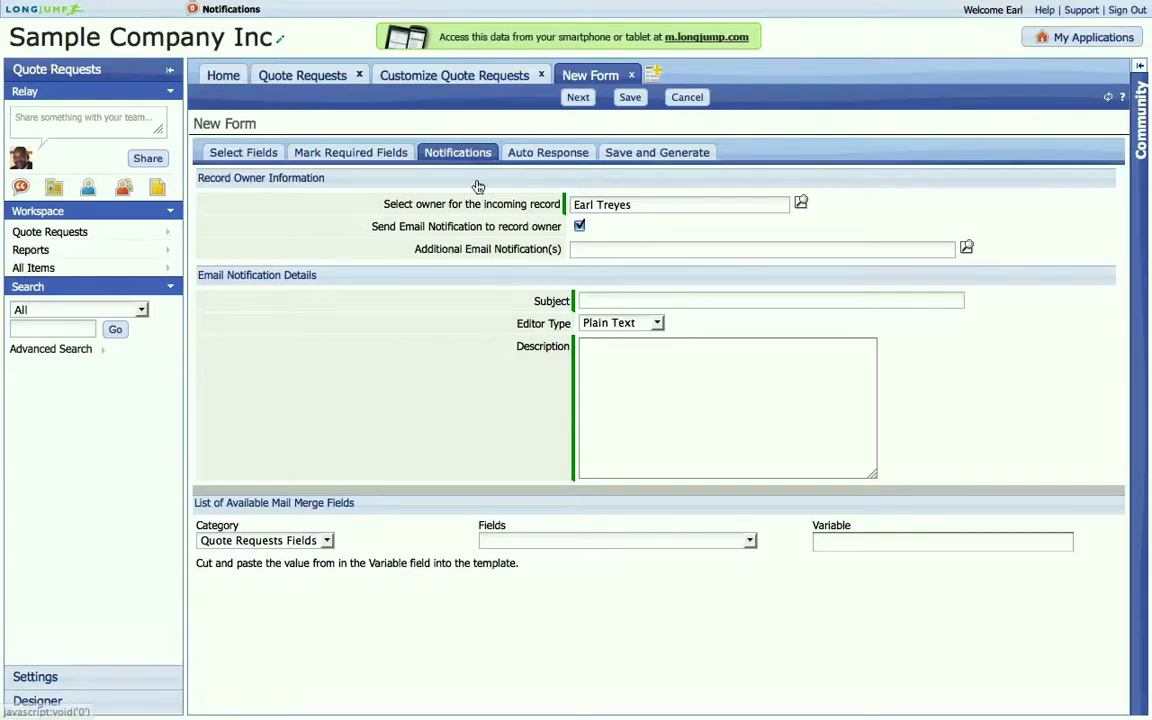
left_click(606, 324)
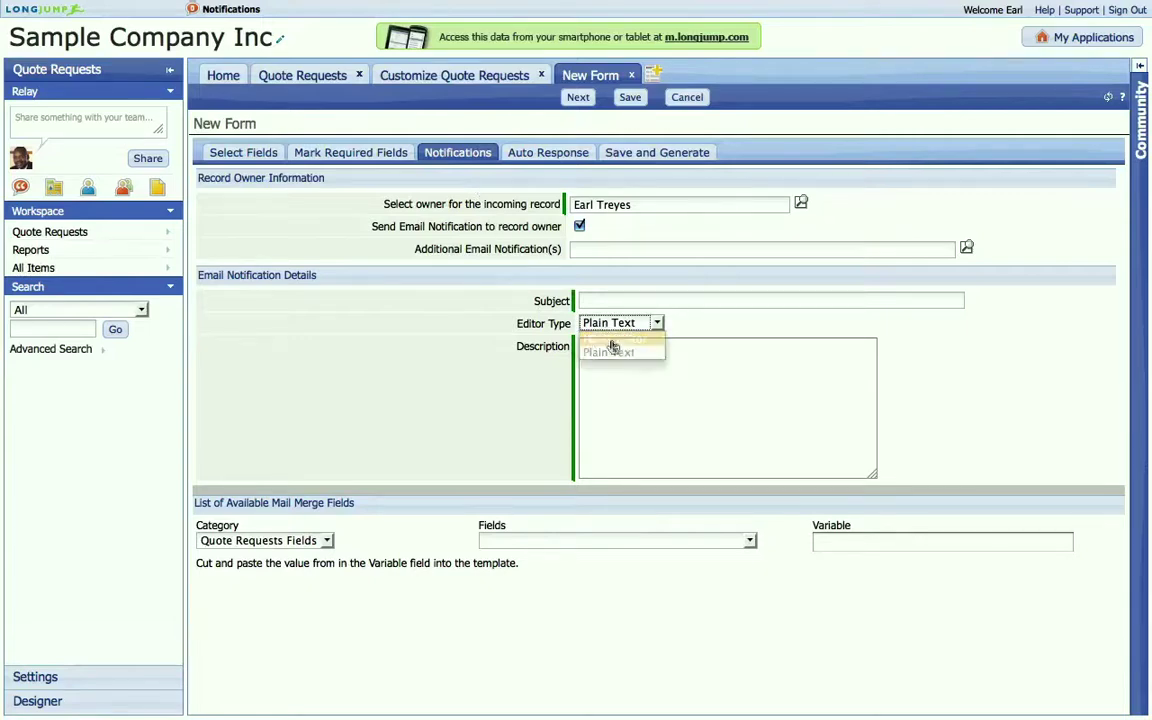
left_click(615, 339)
scroll(410, 430, "down", 1)
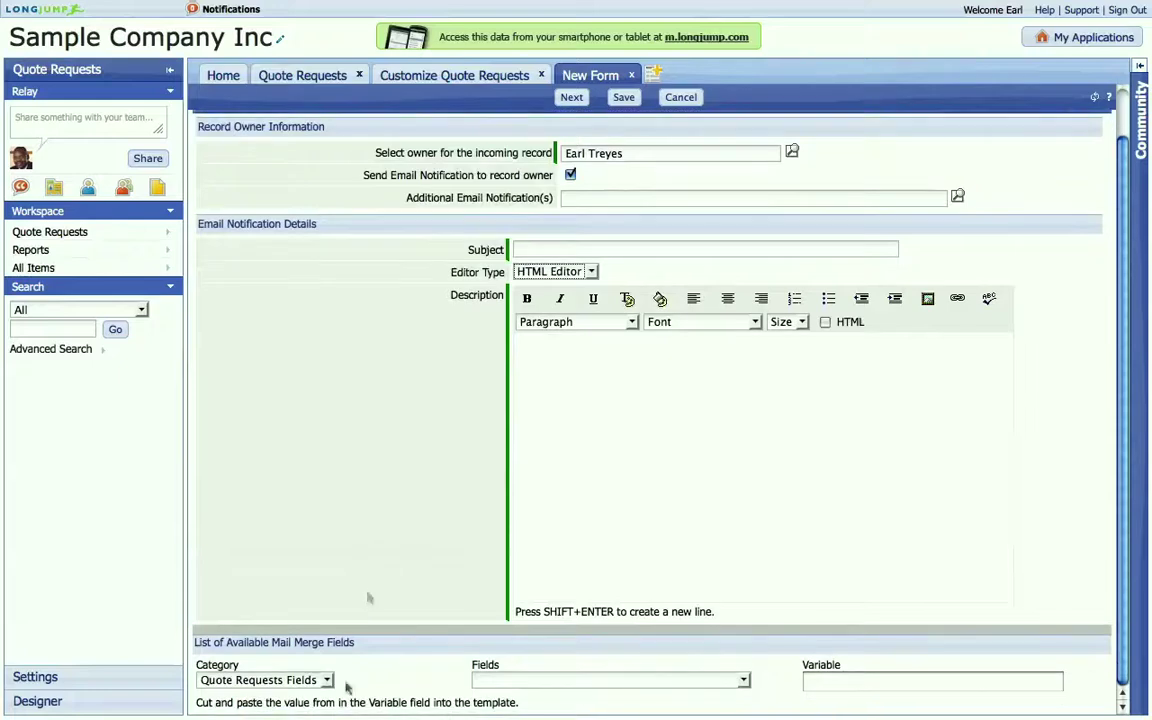
Copy the Quote Requests Name merge variable into the notification description
left_click(322, 680)
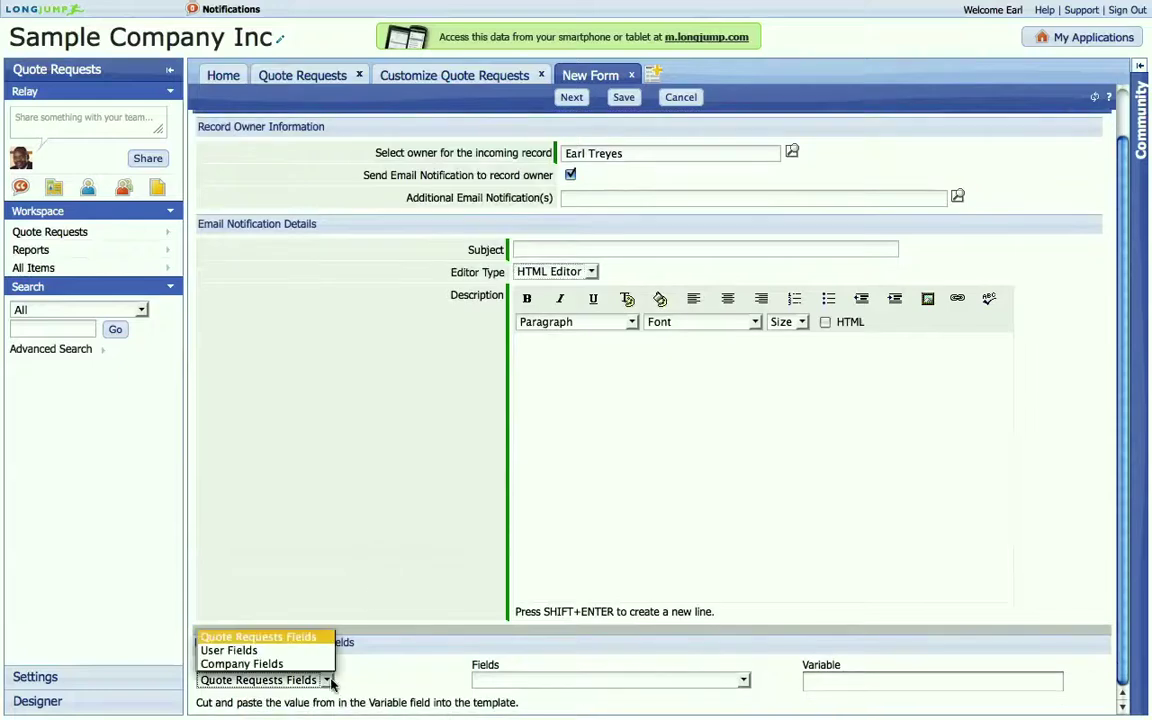
left_click(533, 681)
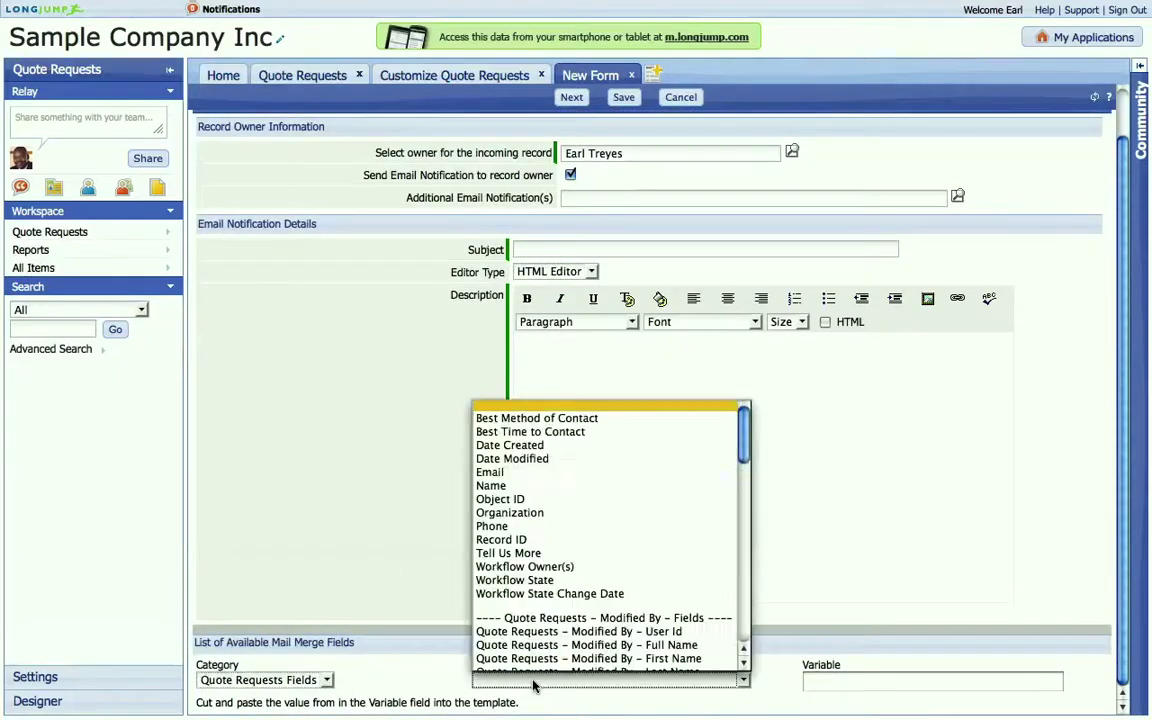
left_click(548, 486)
left_click(1010, 682)
key("ctrl+c")
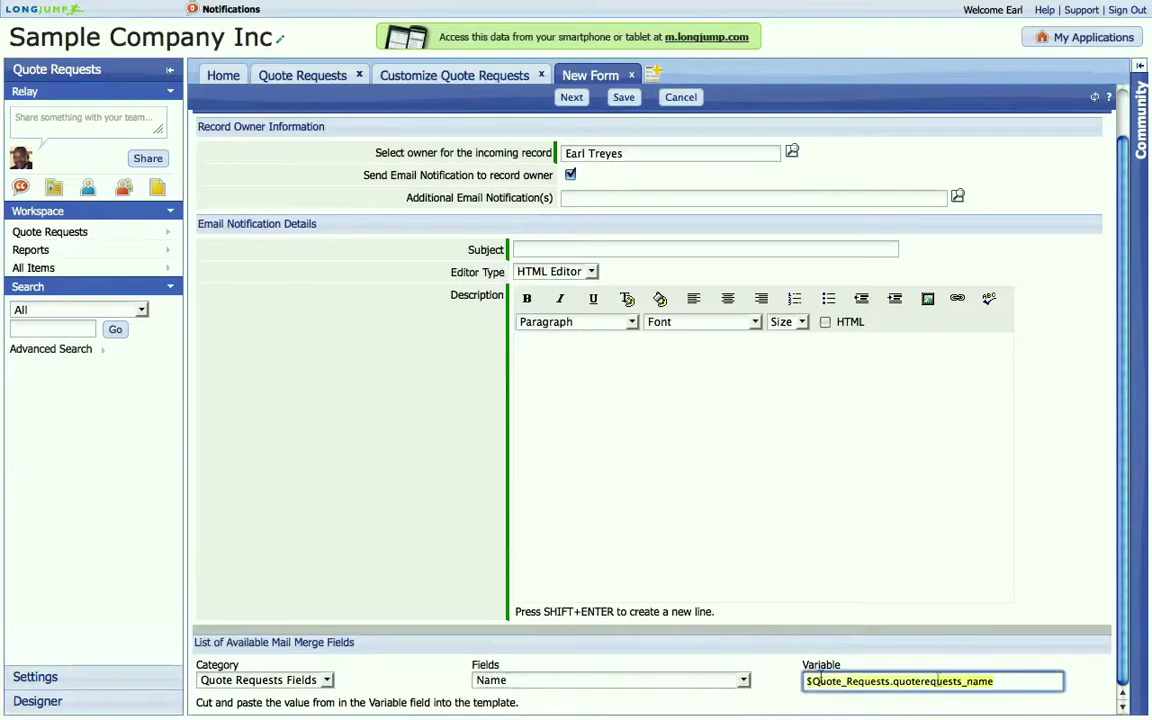
left_click(763, 511)
key("ctrl+v")
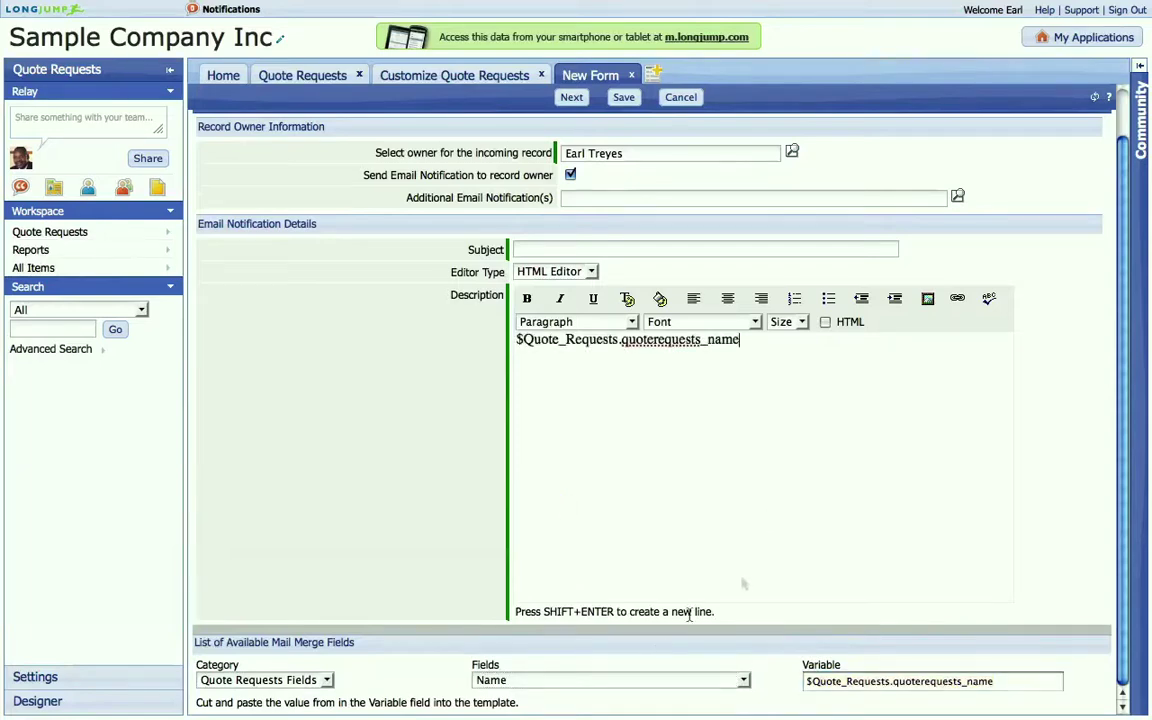
left_click(627, 680)
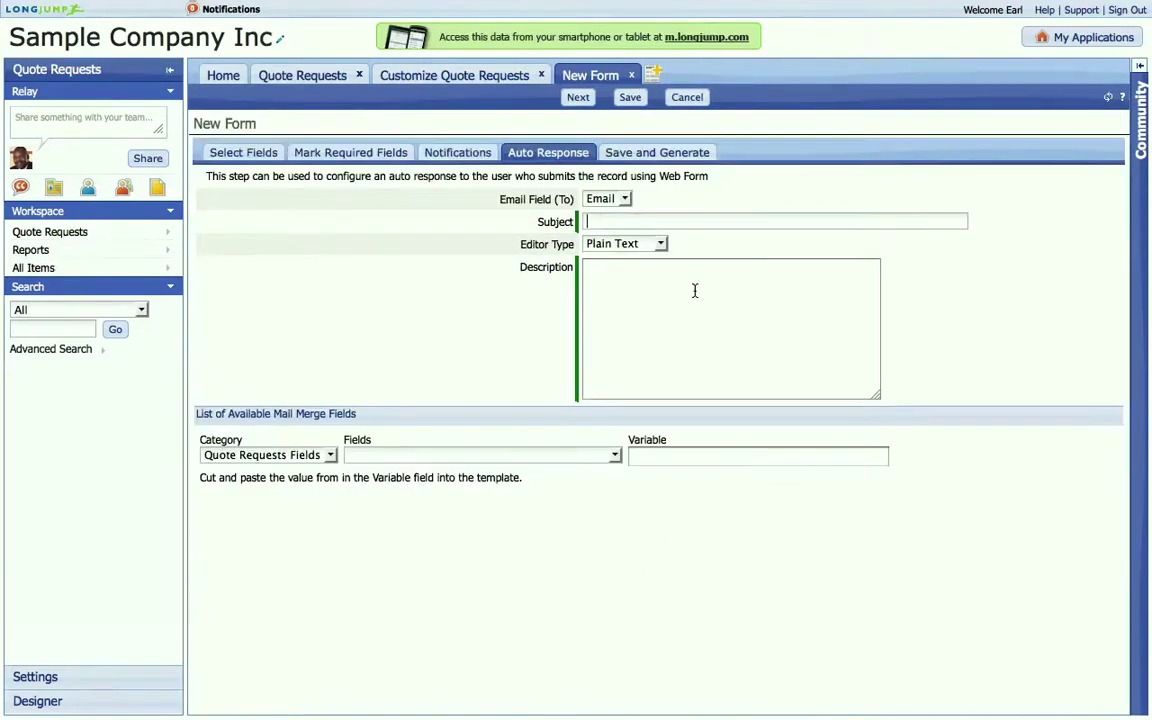
Give the auto-response email subject 'Thank You' and an HTML Editor message body
type("Thank")
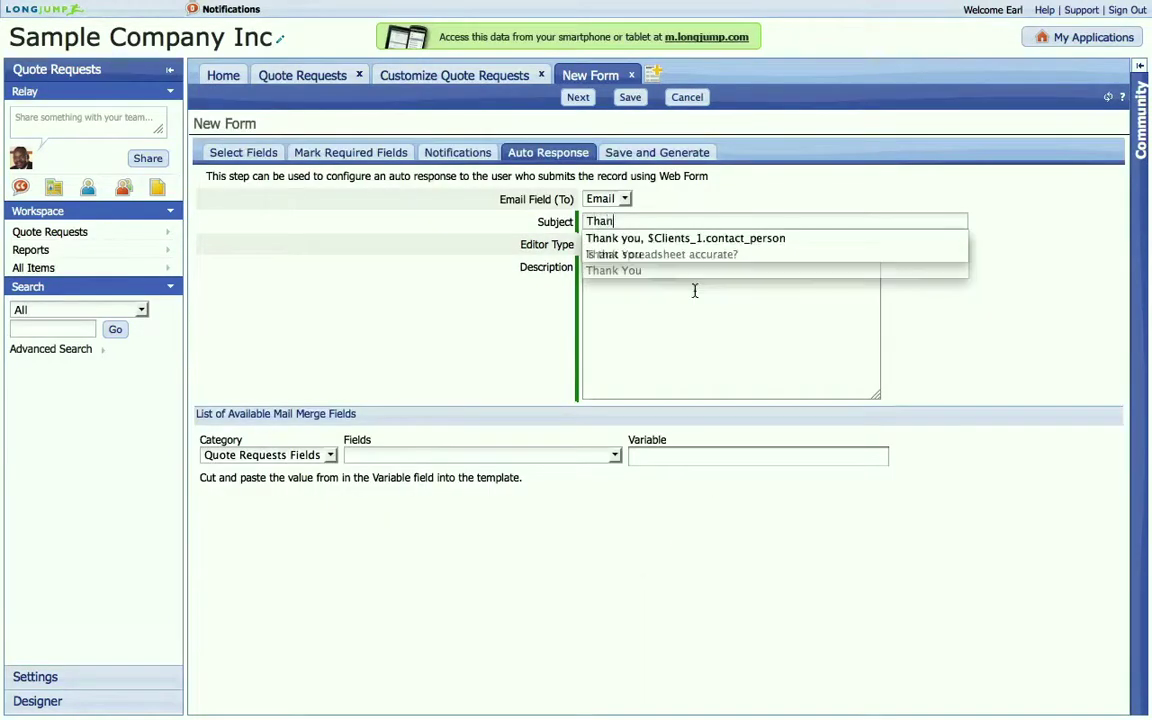
key("Down")
key("Down")
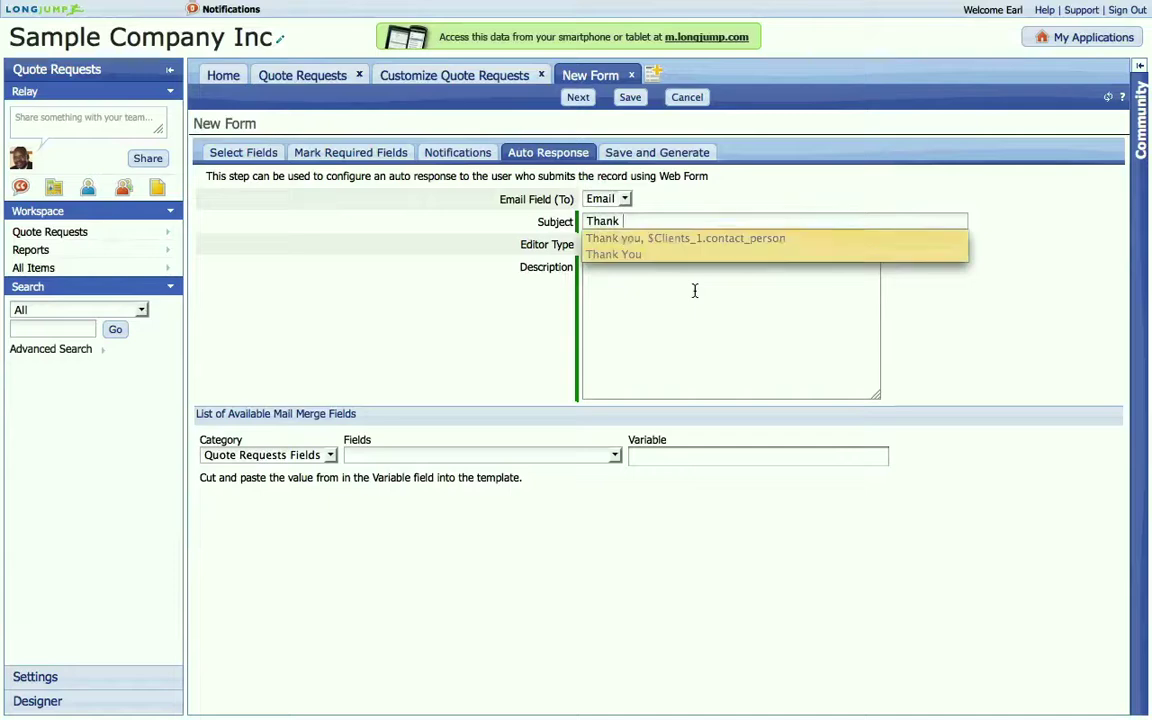
key("Return")
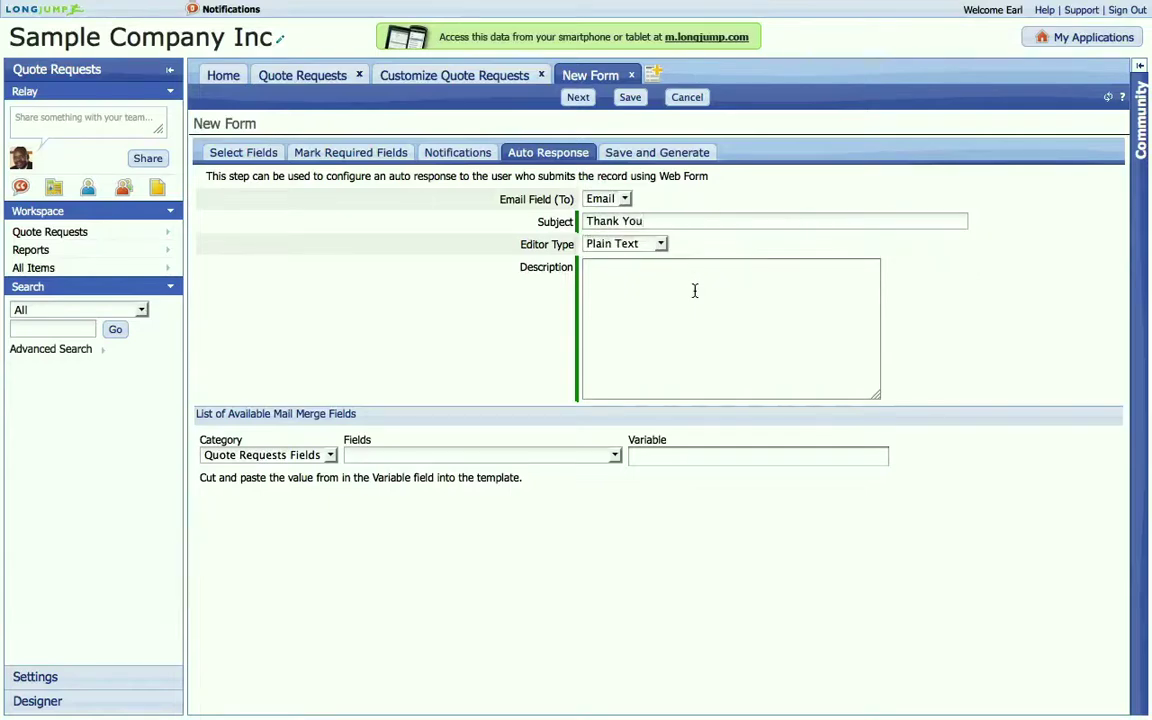
left_click(650, 248)
left_click(632, 260)
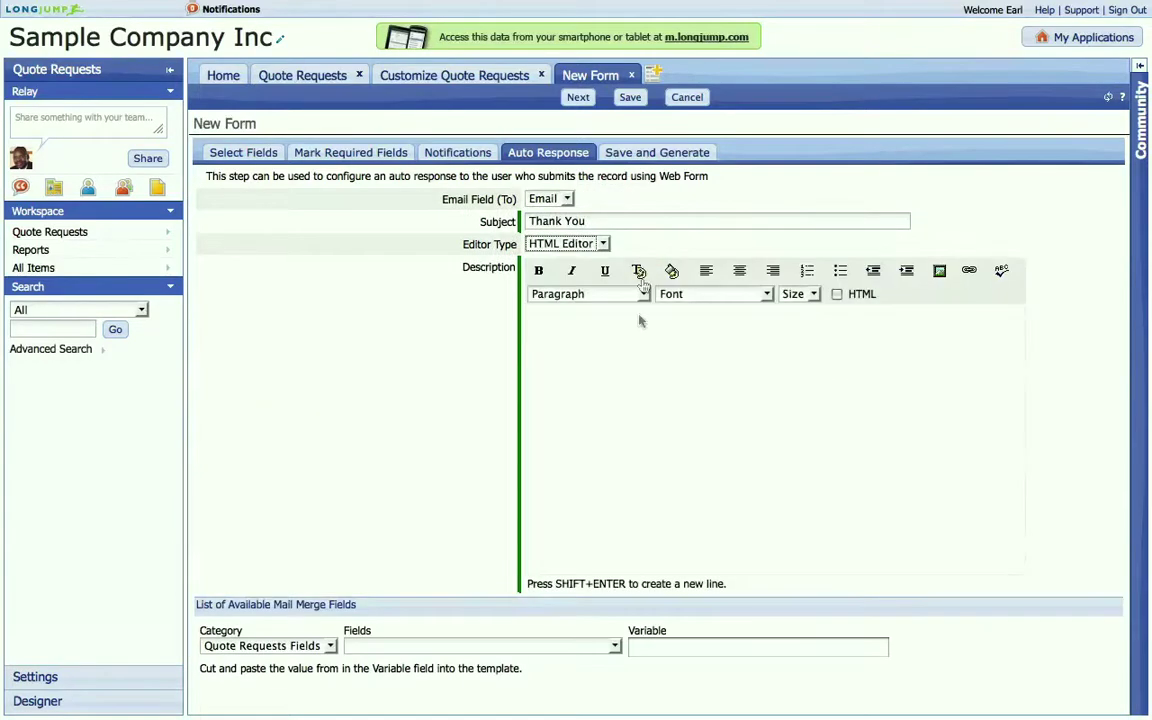
left_click(678, 354)
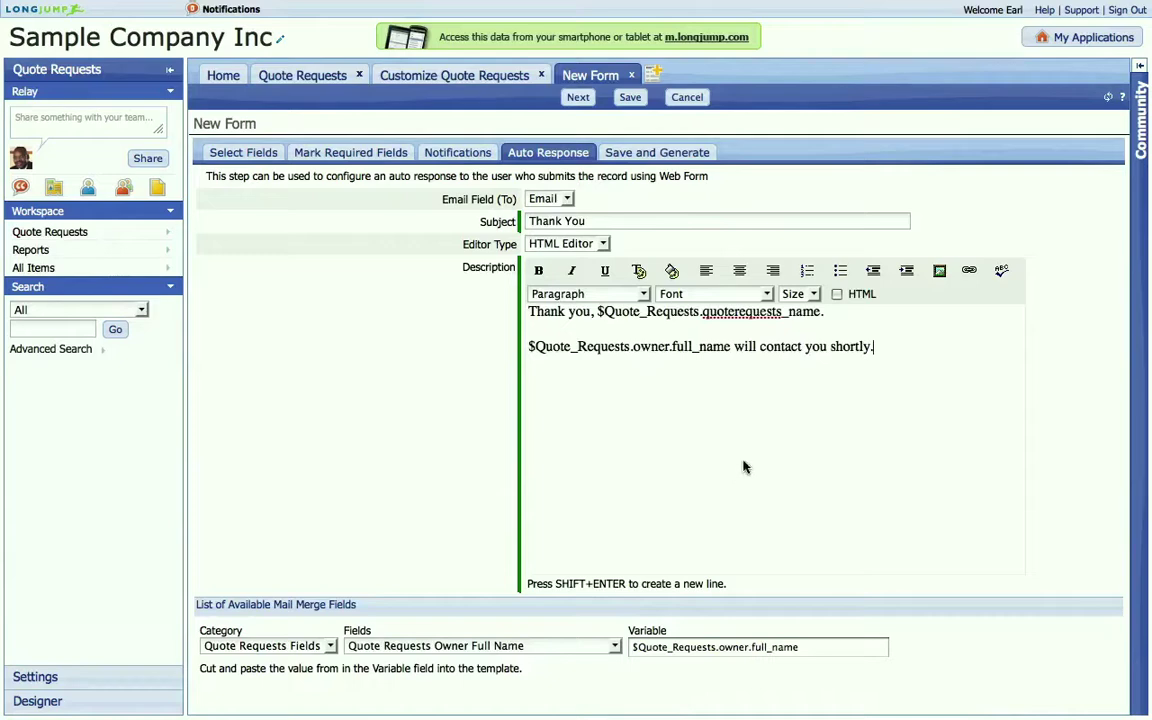
left_click(614, 156)
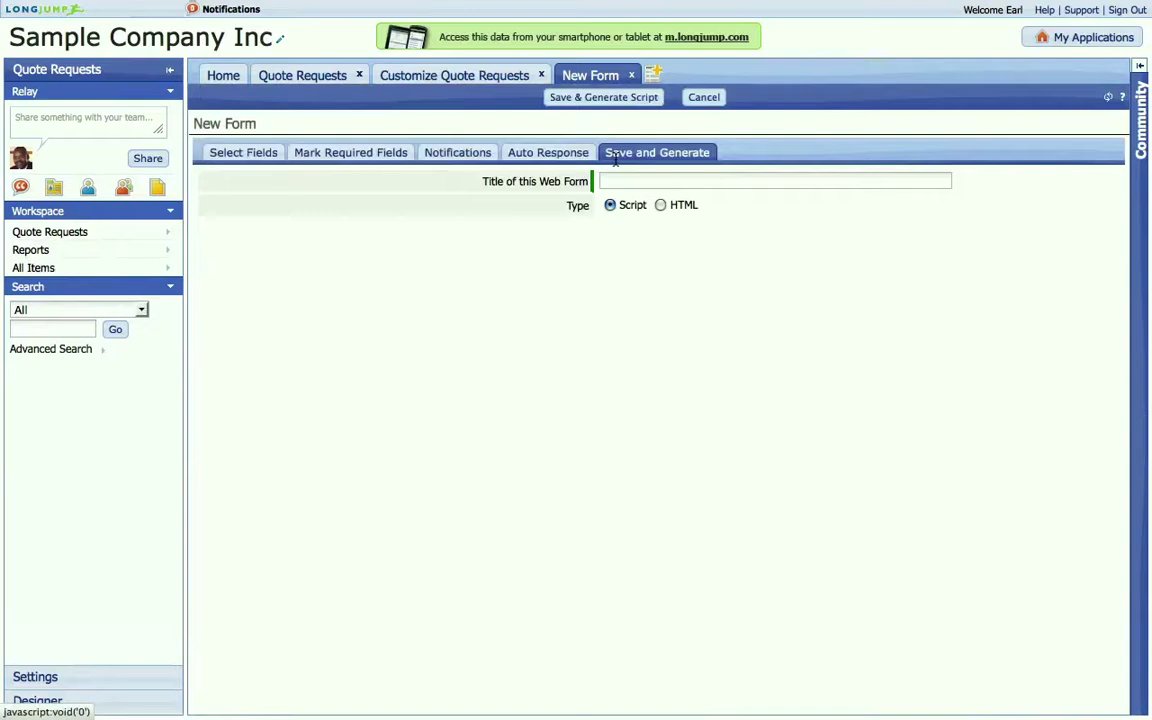
Title the form 'Request Form', save and generate its script, copy it, and reopen for HTML
left_click(622, 178)
type("Request Form")
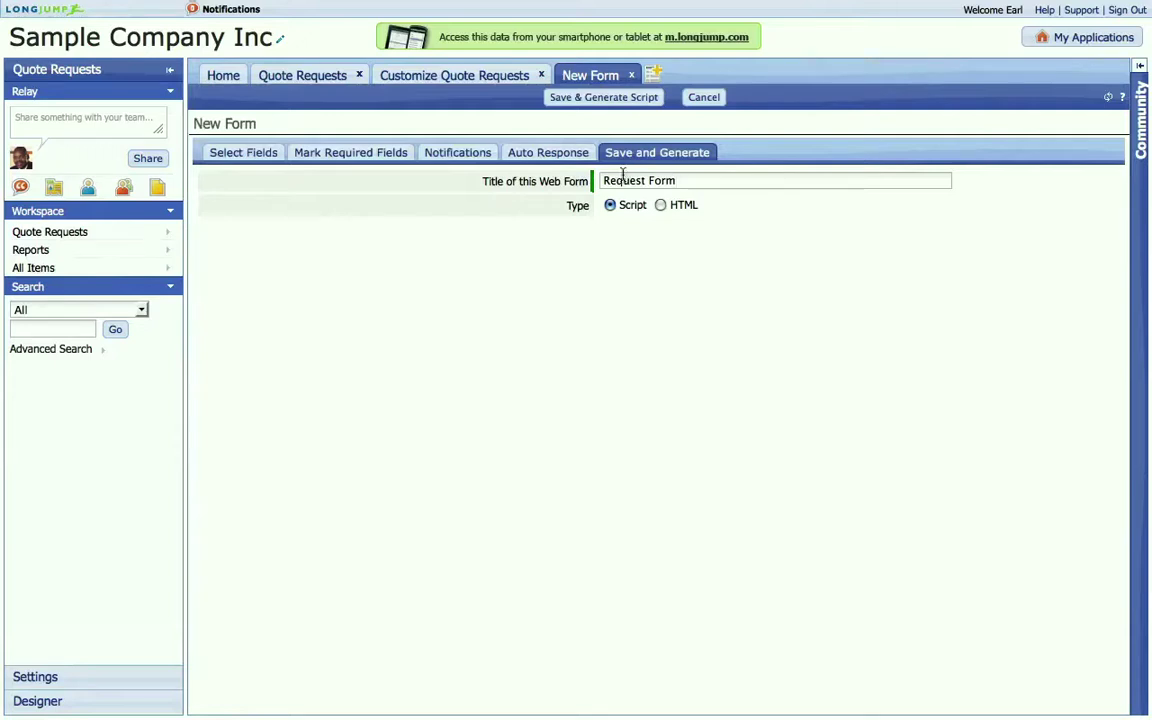
left_click(640, 99)
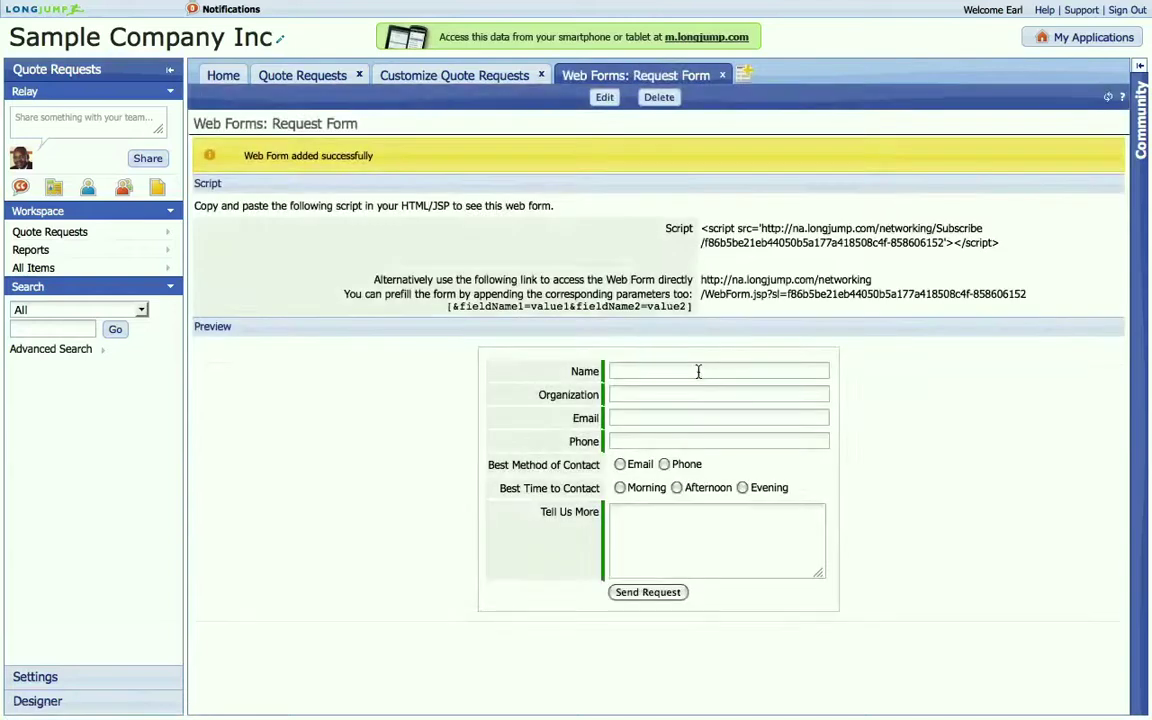
left_click_drag(701, 228, 998, 256)
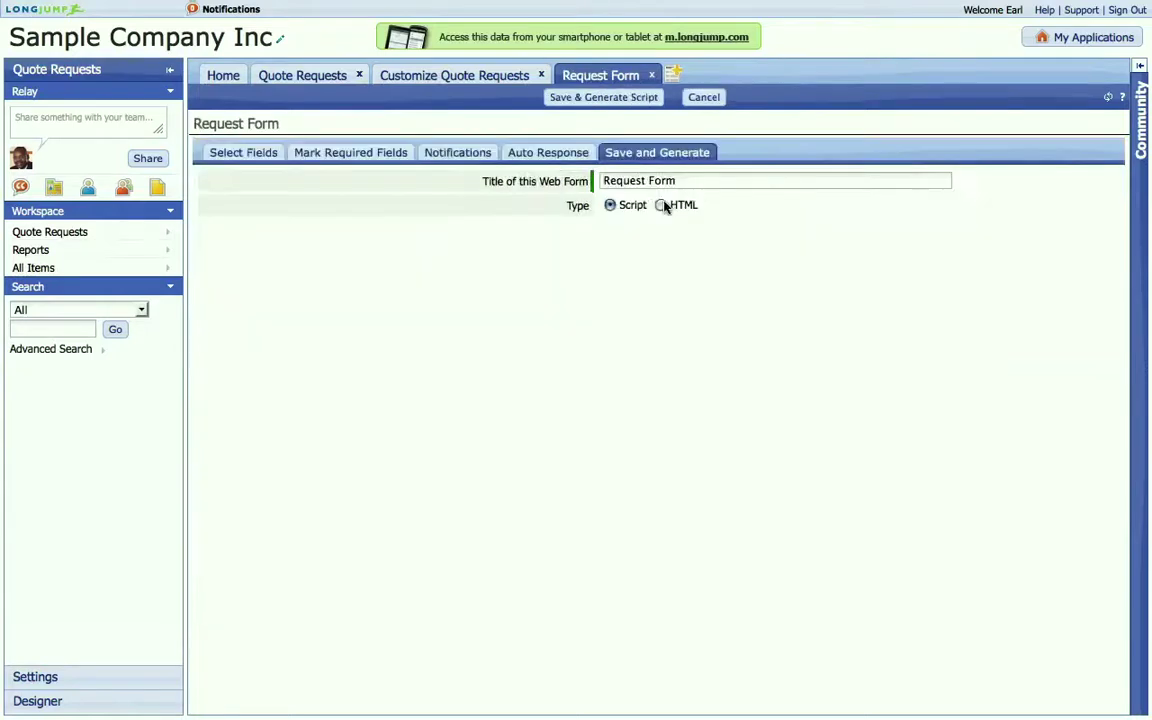
left_click(629, 205)
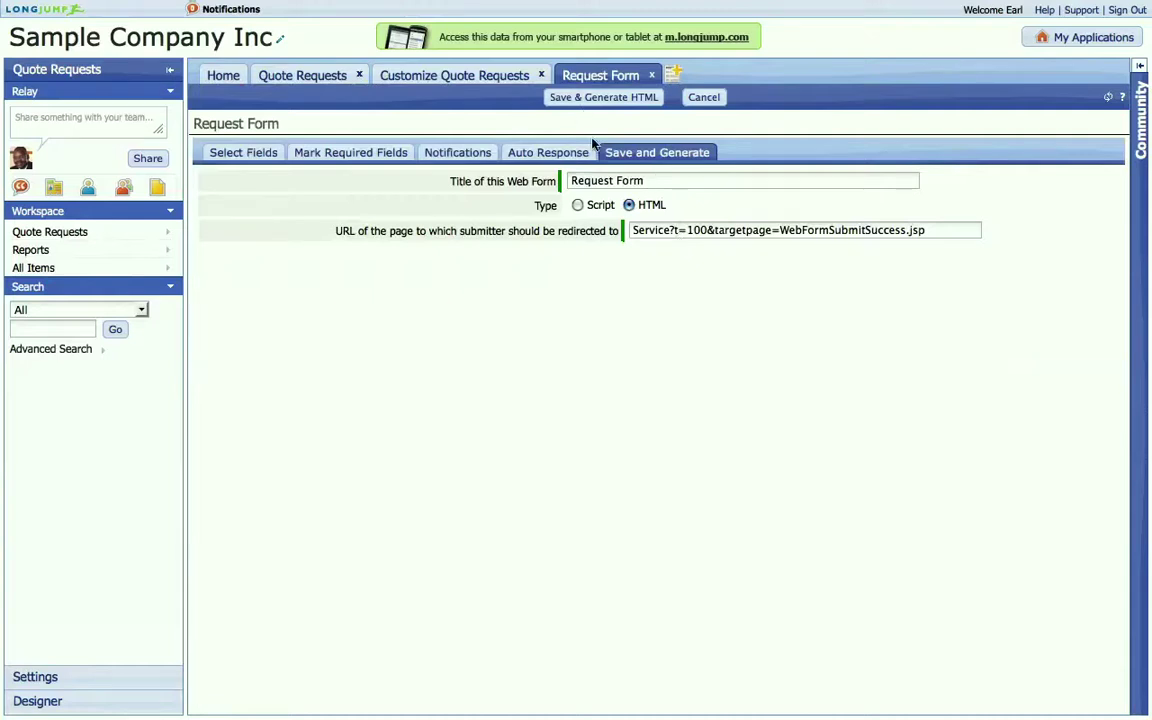
triple_click(660, 229)
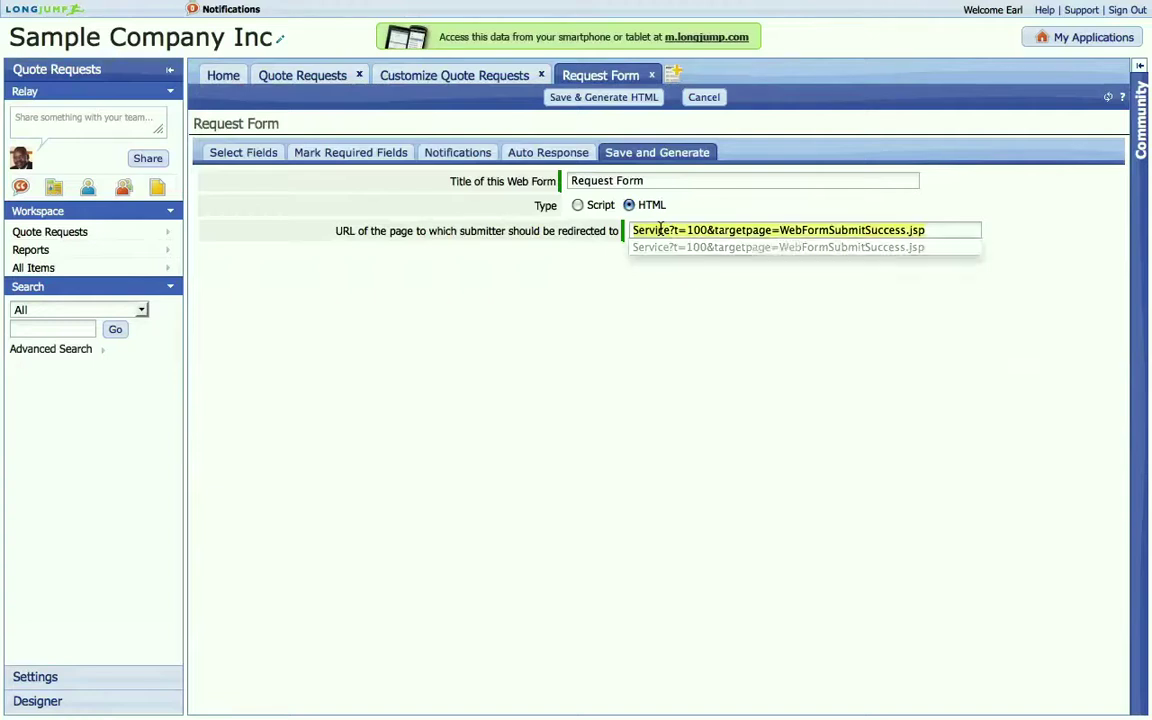
type("h")
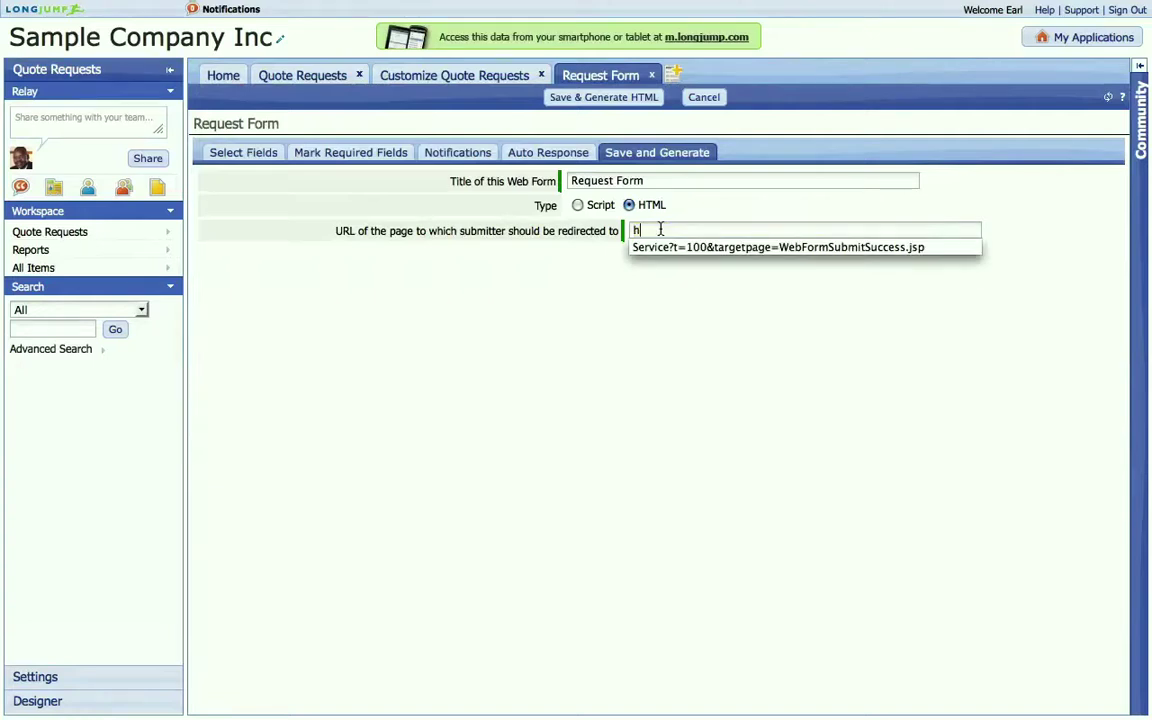
key("Down")
key("Return")
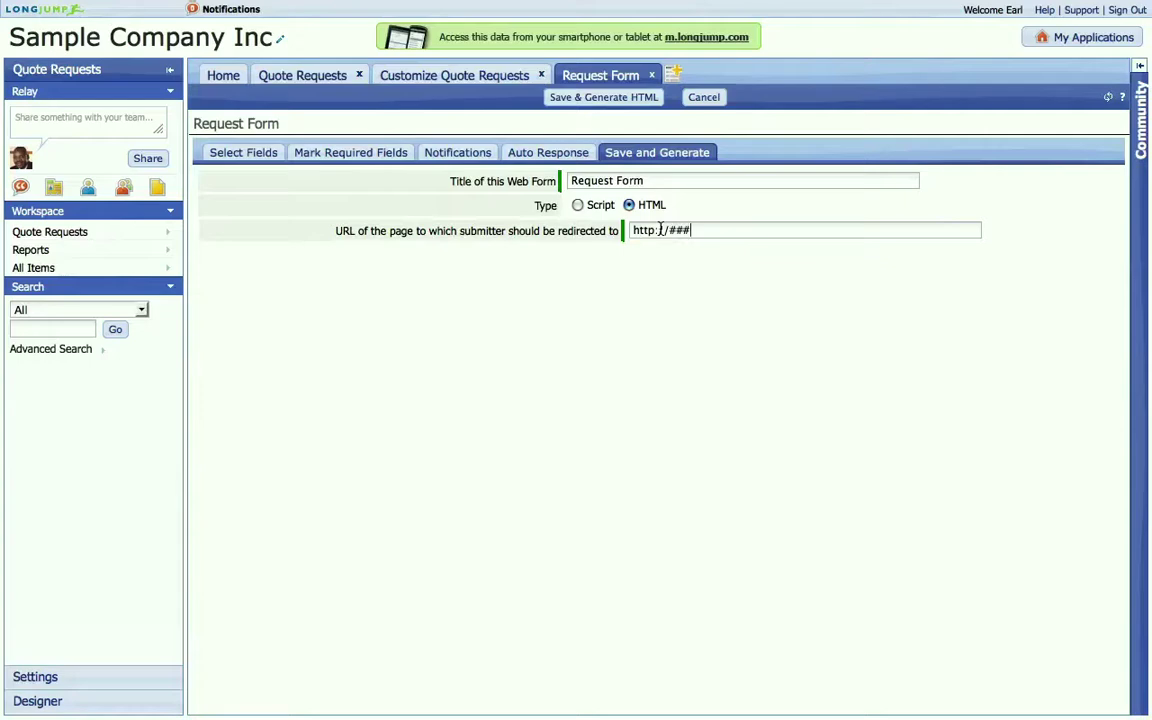
left_click(592, 97)
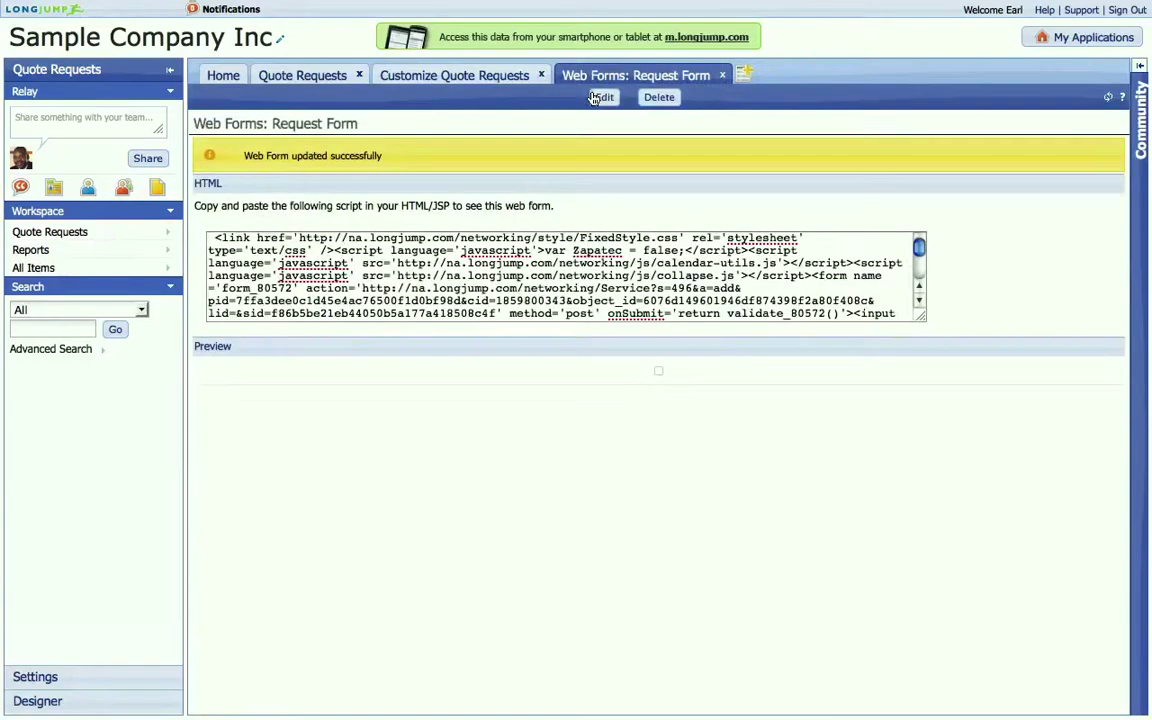
left_click_drag(217, 242, 824, 356)
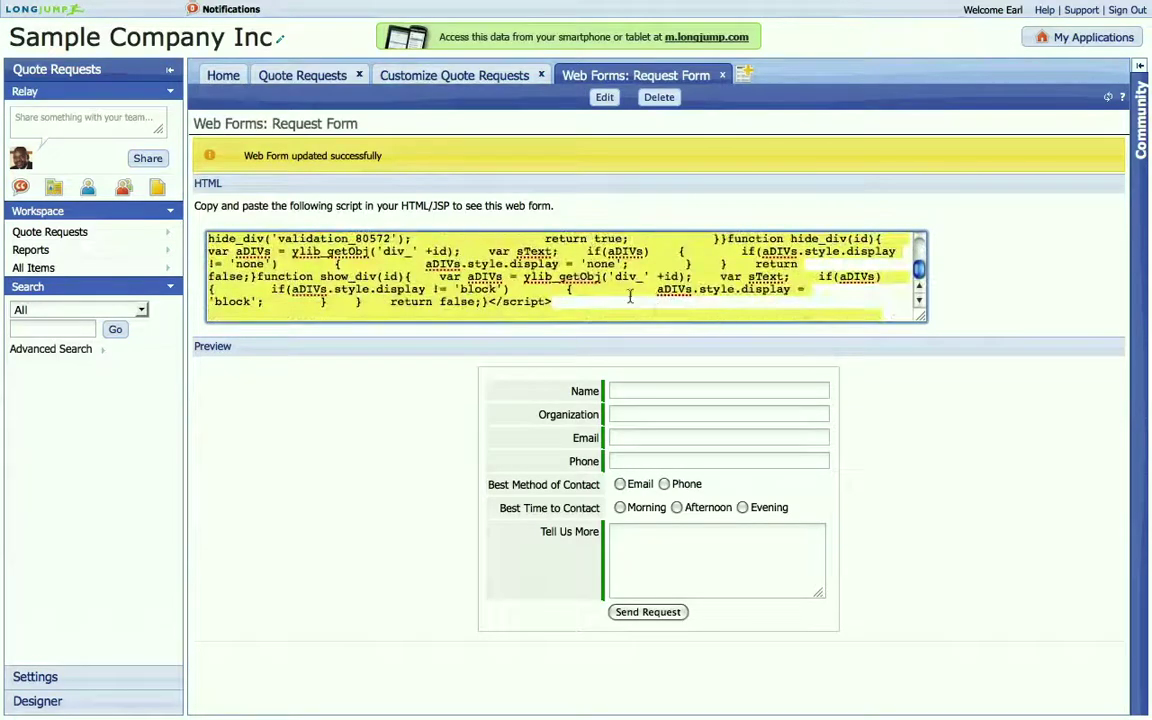
scroll(575, 290, "up", 5)
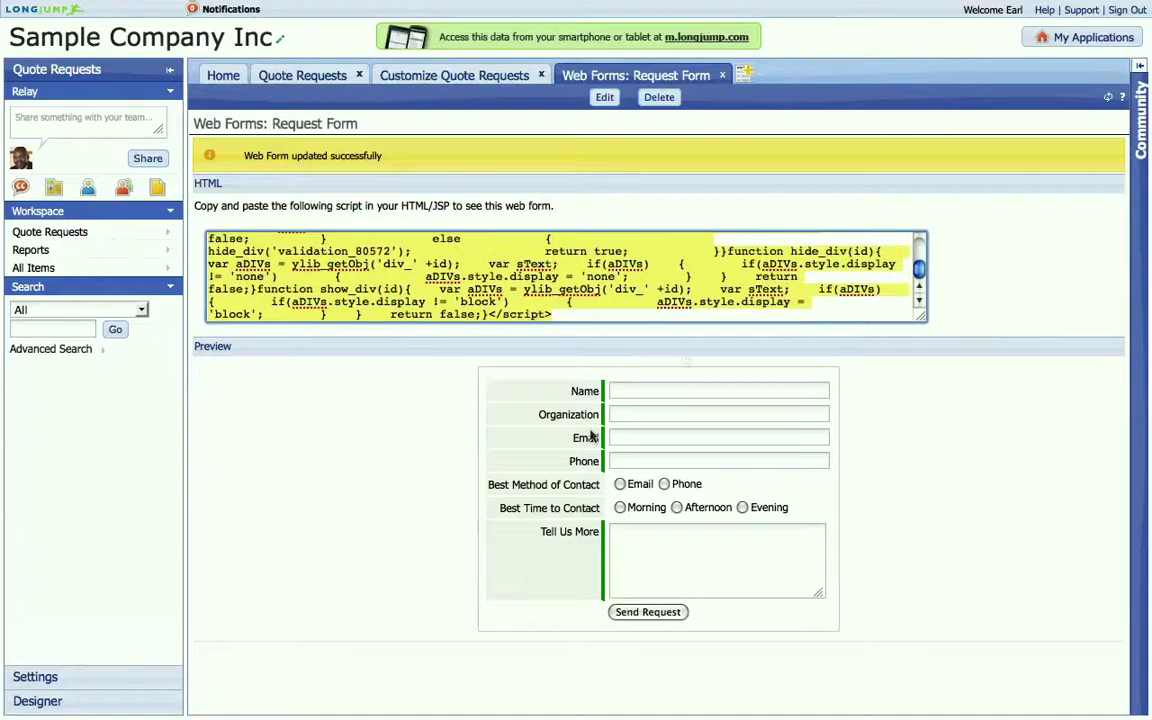
scroll(575, 290, "up", 2)
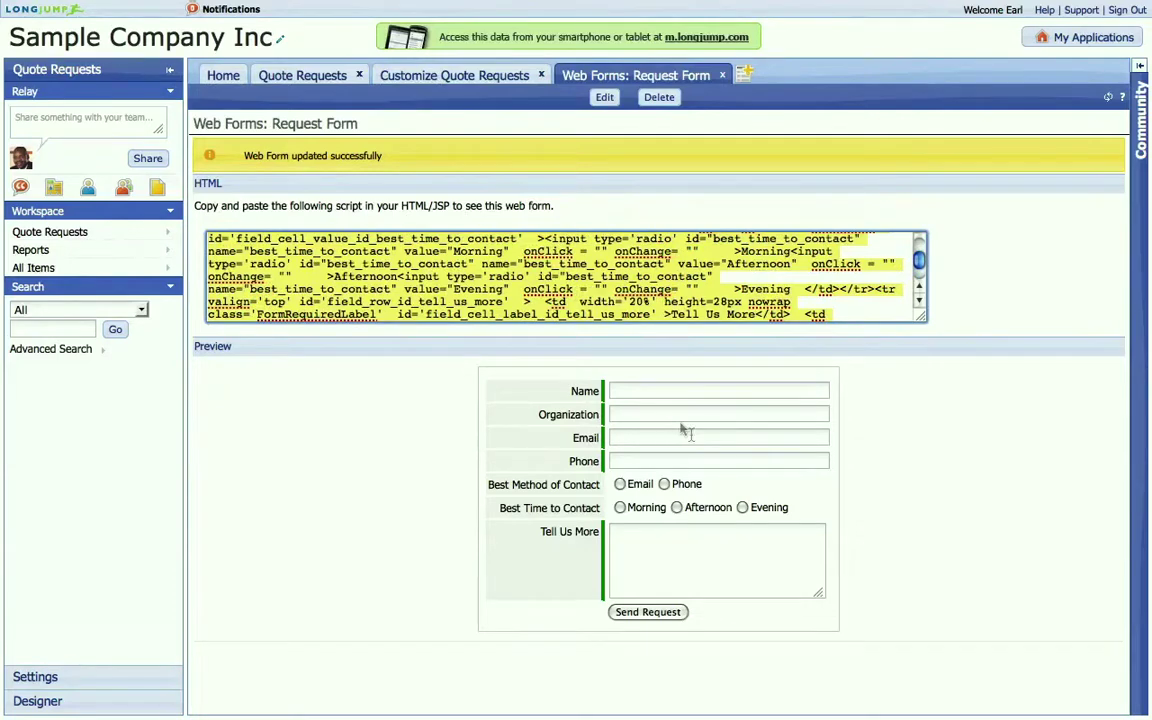
left_click(677, 393)
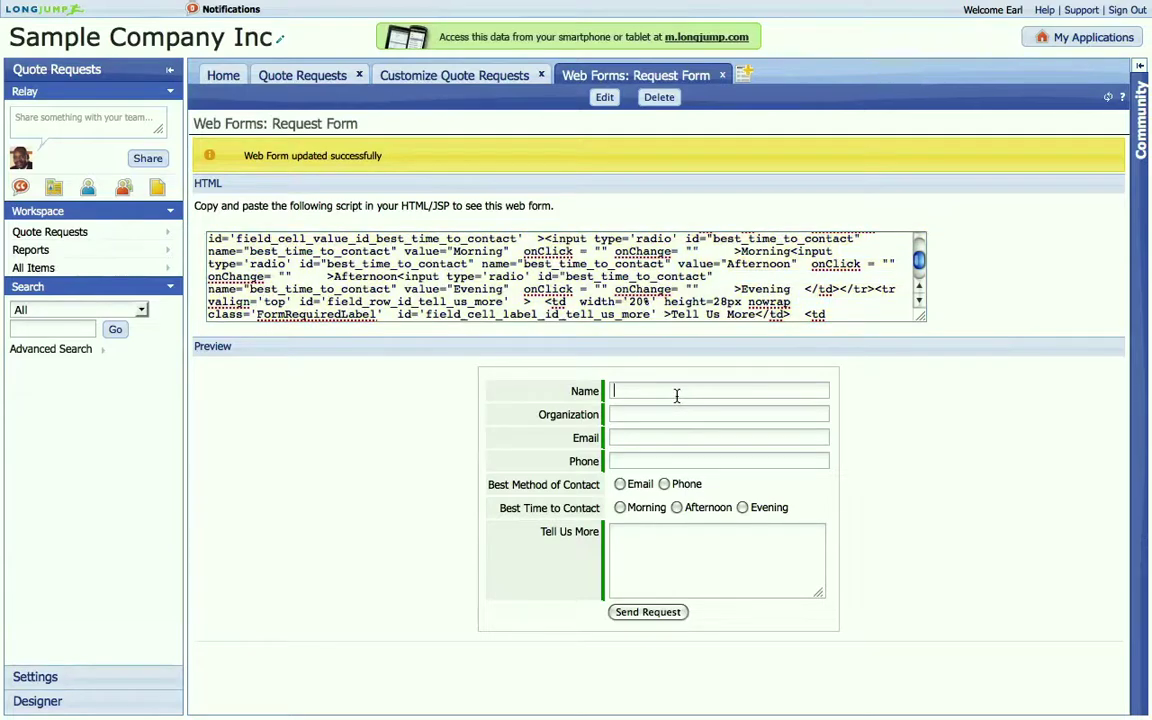
Switch to the Quote Requests tab to list its one submitted record
left_click(302, 75)
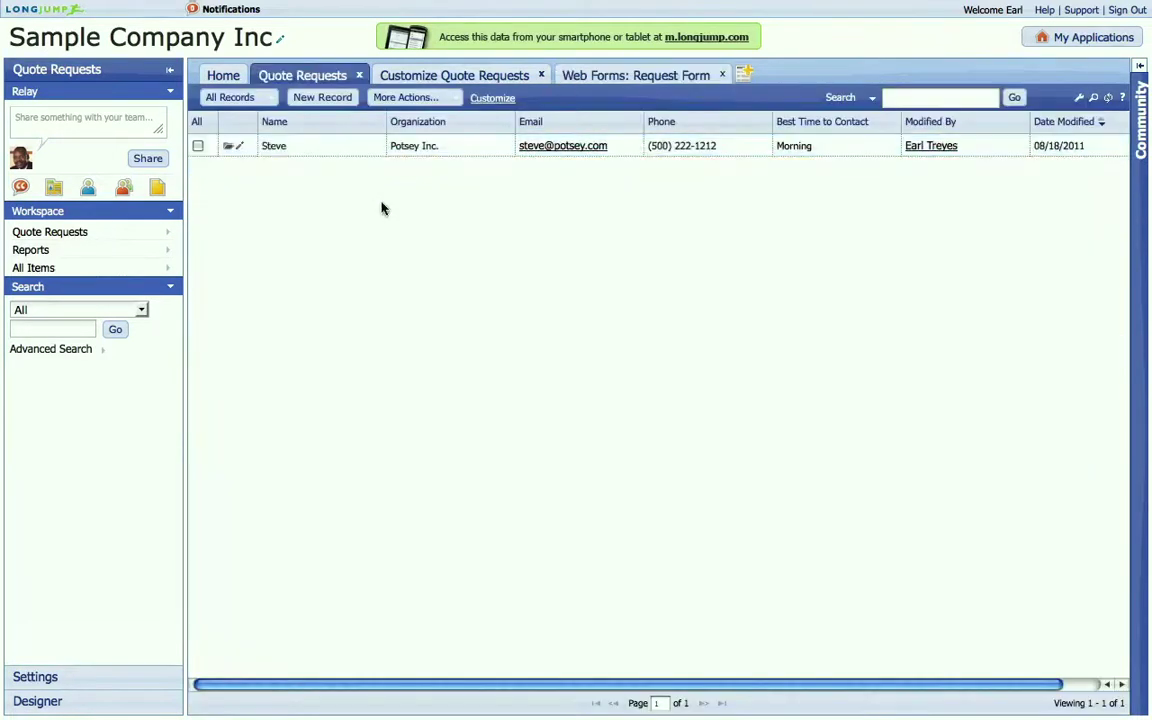